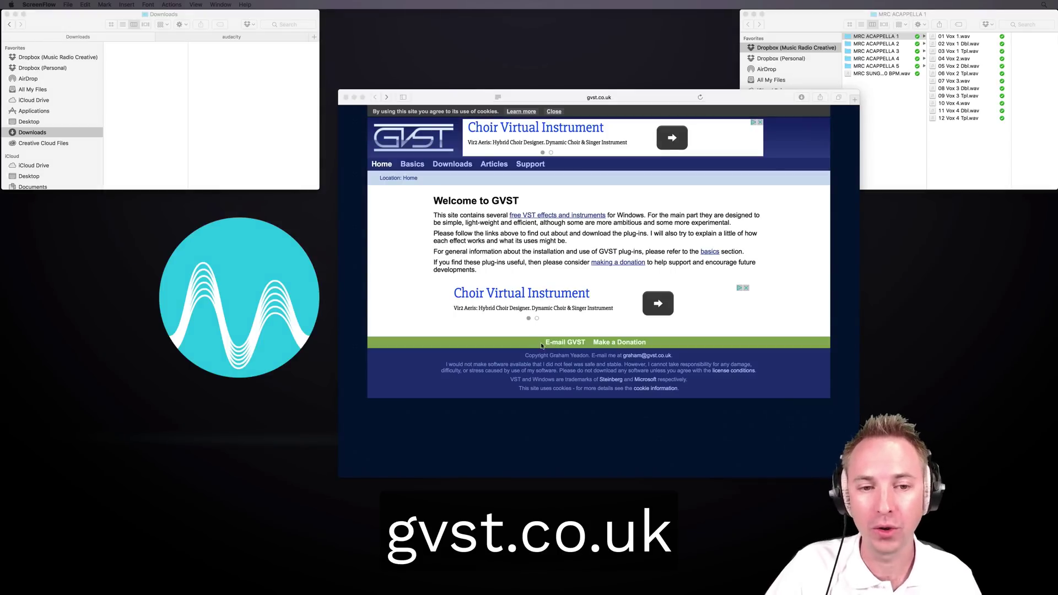
From the GVST Downloads page, go to the Mac and Linux porting page and download the Mac plug-ins.
left_click(451, 167)
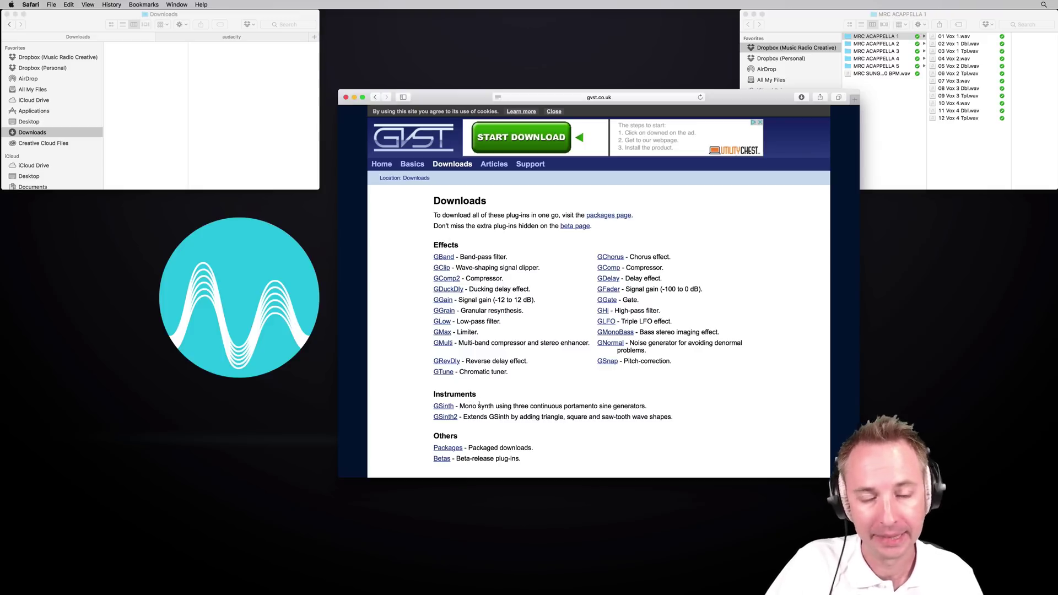
scroll(479, 406, "down", 3)
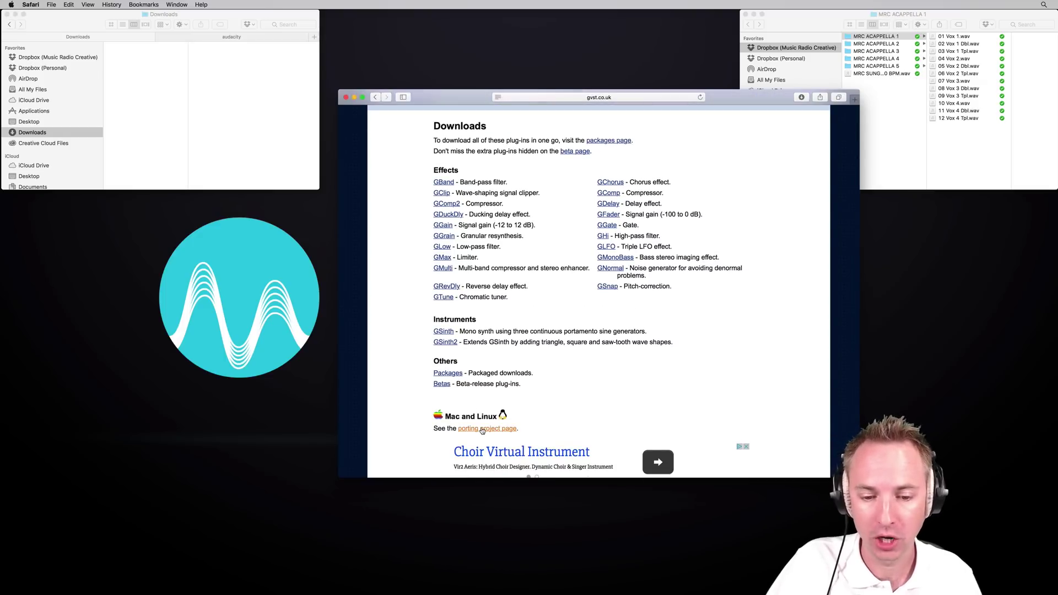
left_click(482, 429)
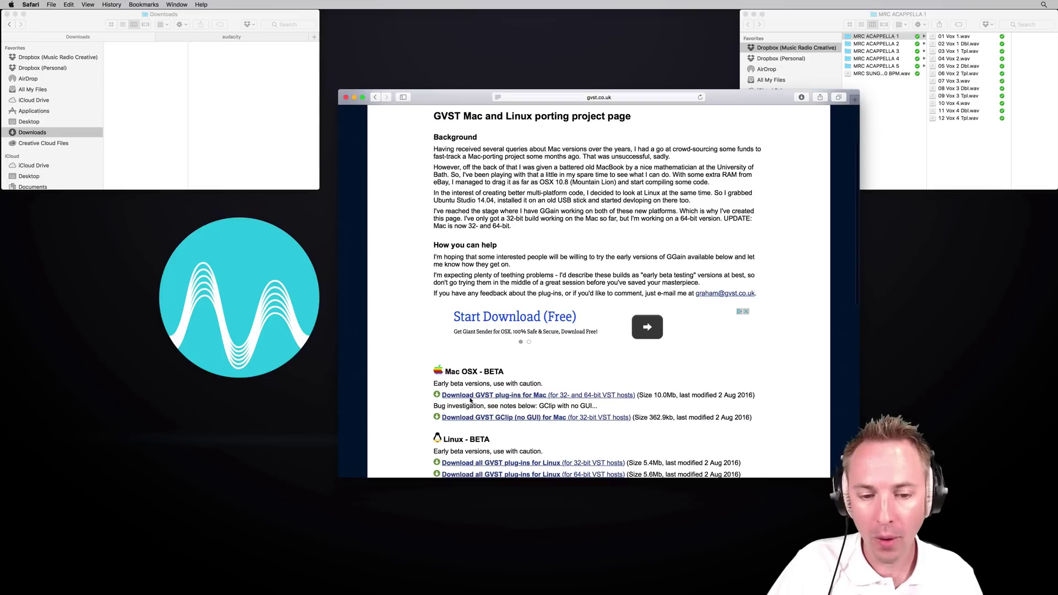
left_click(512, 397)
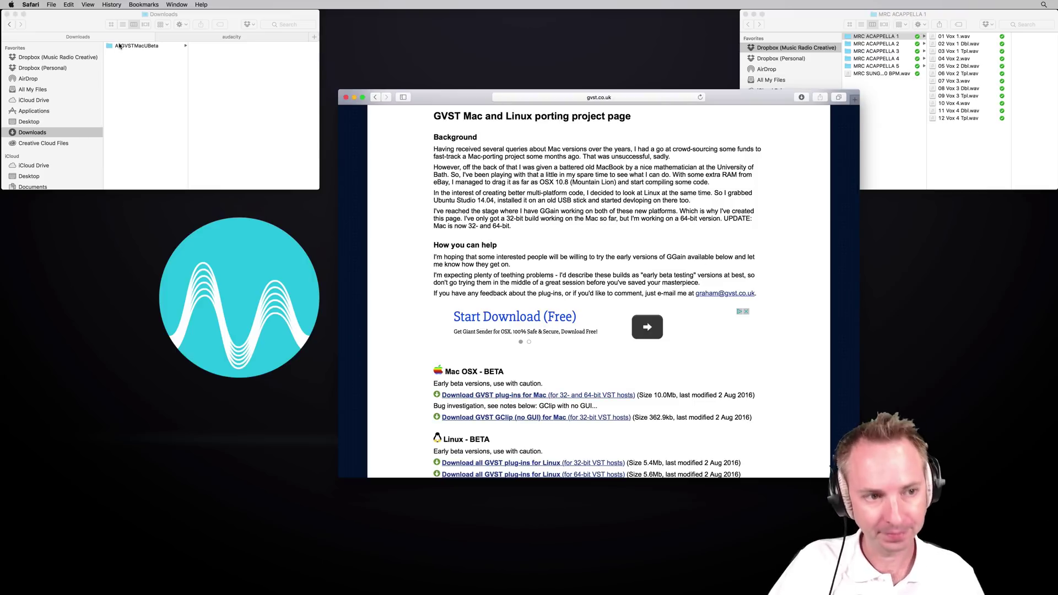
Open the AllGVSTMacUBeta folder in Downloads and select GSnap.vst.
left_click(120, 47)
left_click(123, 46)
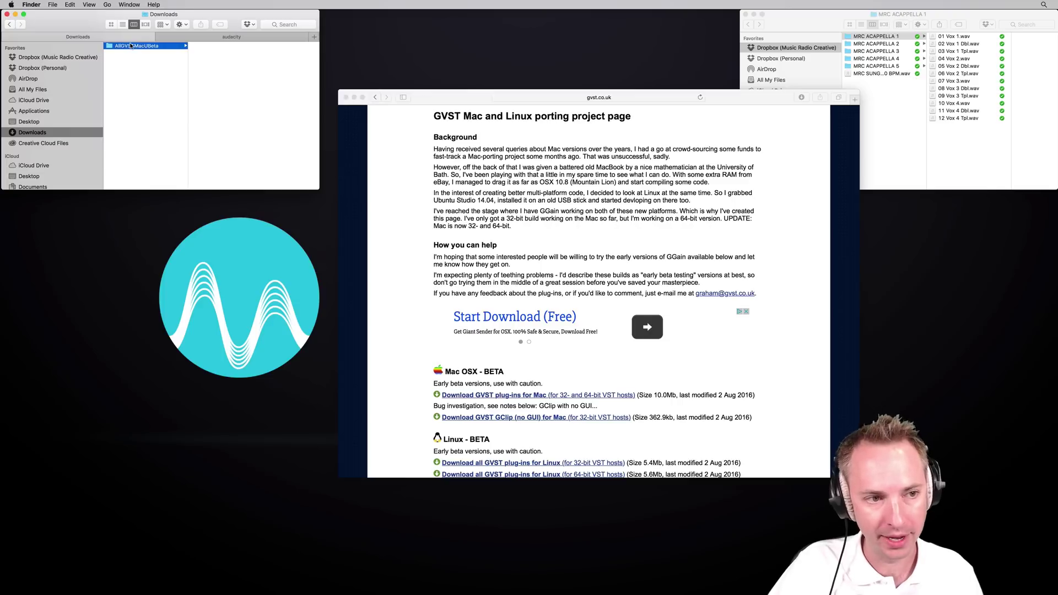
scroll(222, 166, "down", 5)
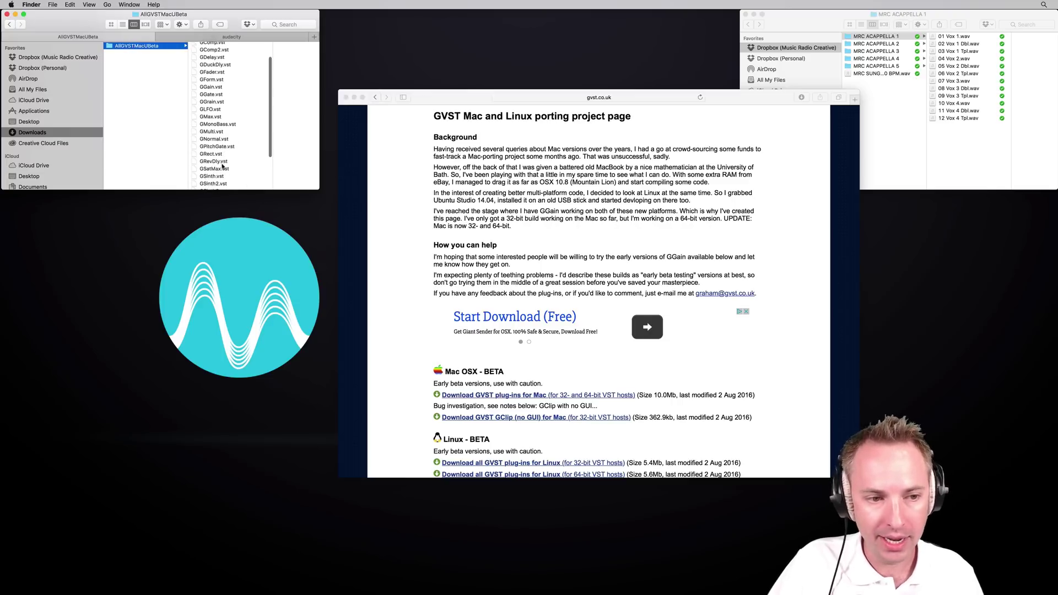
left_click(214, 161)
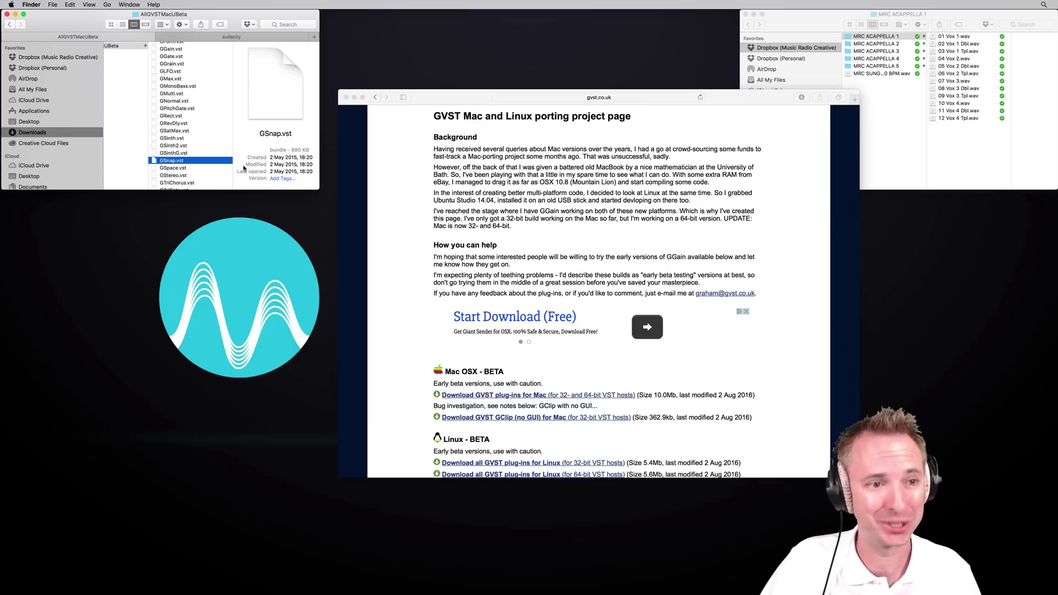
left_click(107, 5)
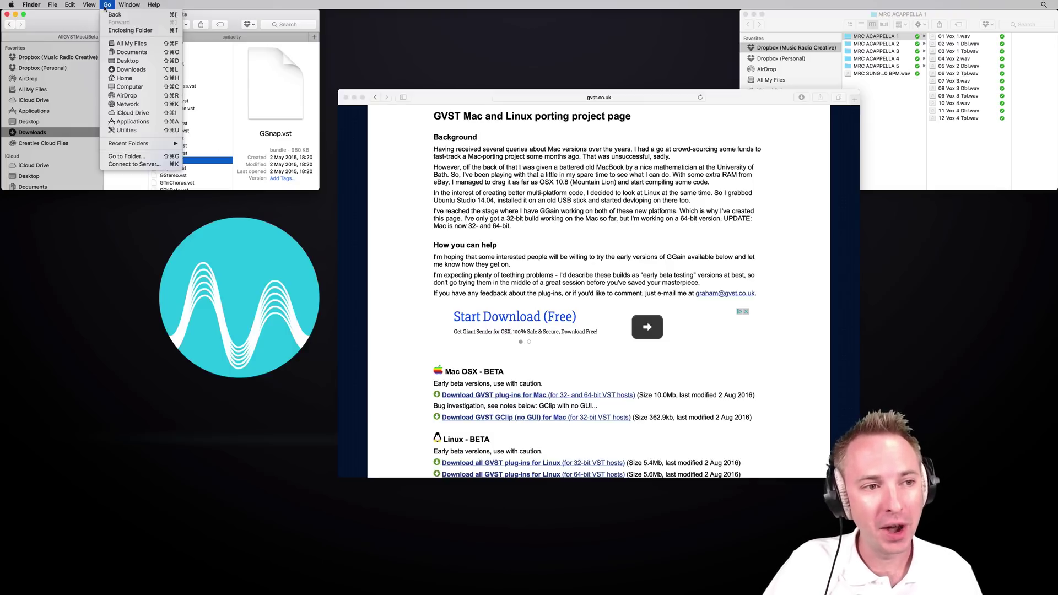
Open ~/Library/Application Support/audacity in a second Finder tab, keeping the plug-in folder in the first.
left_click(126, 156)
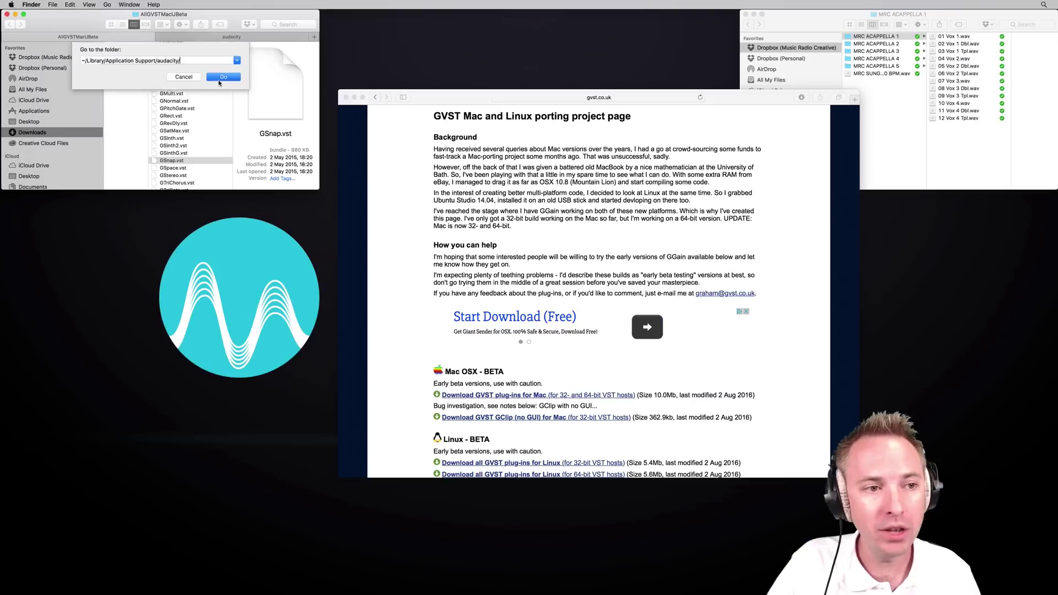
left_click(874, 322)
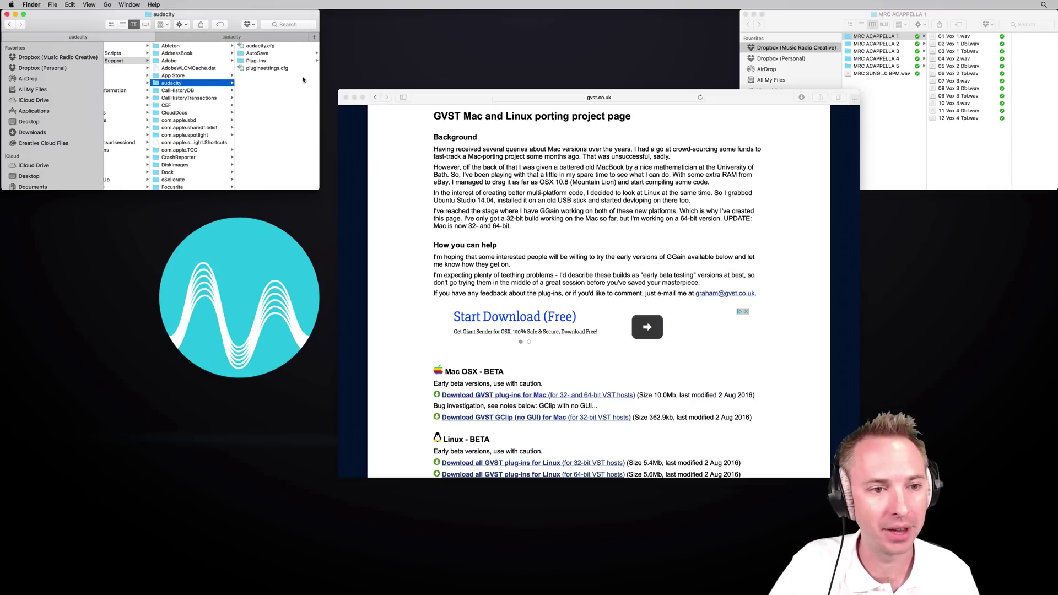
left_click(9, 25)
Open the Plug-Ins folder inside Audacity's Application Support folder.
scroll(218, 148, "down", 5)
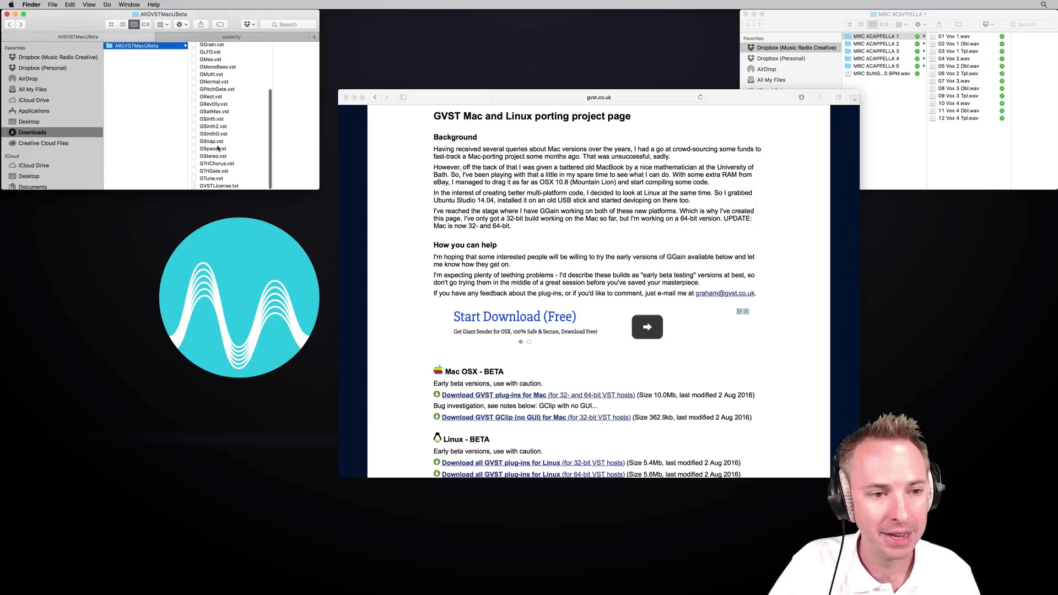
left_click(216, 141)
left_click(231, 37)
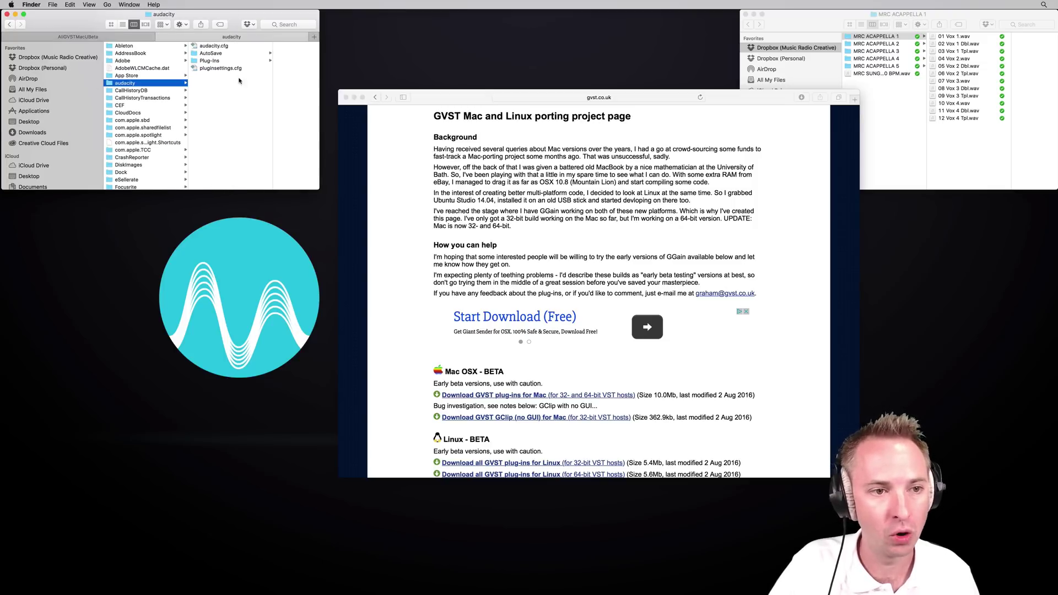
left_click(219, 60)
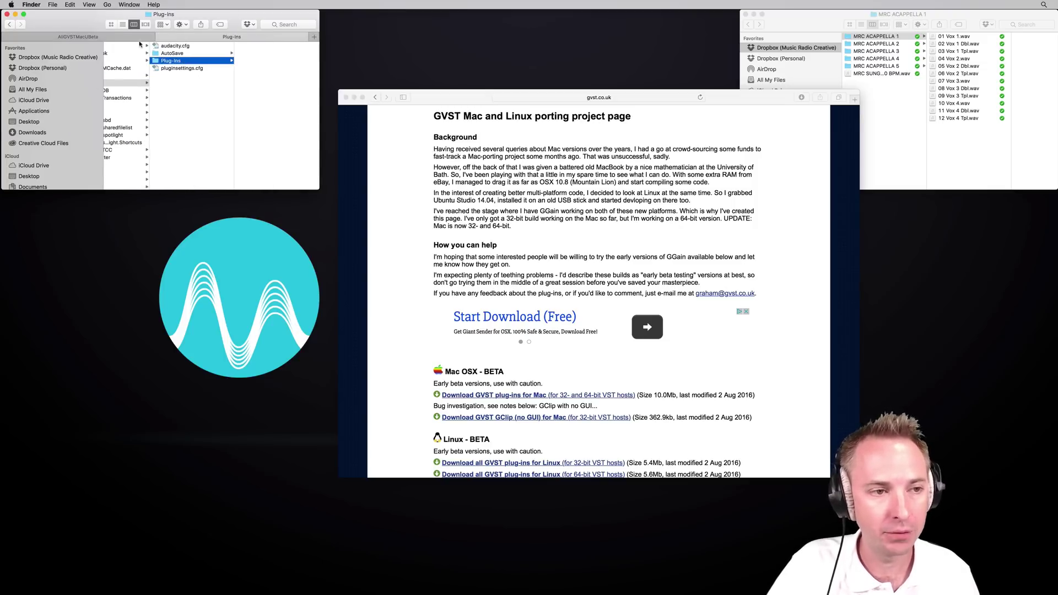
Move GSnap.vst from AllGVSTMacUBeta into Audacity's Plug-Ins folder.
left_click(127, 39)
left_click_drag(170, 144, 234, 40)
left_click(235, 40)
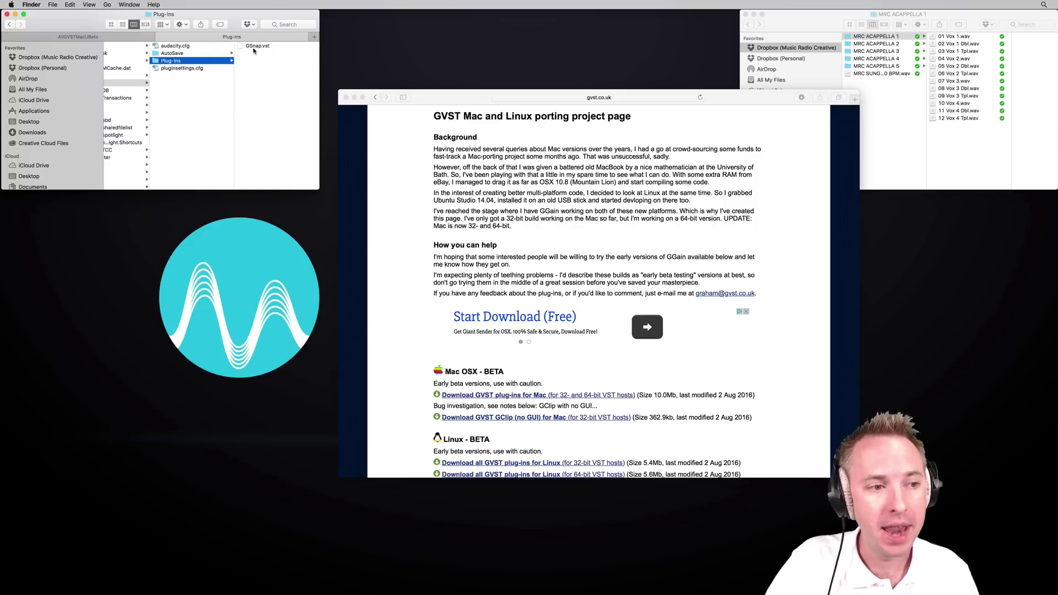
left_click(58, 112)
Launch the Audacity app from its folder in Applications.
scroll(133, 154, "down", 3)
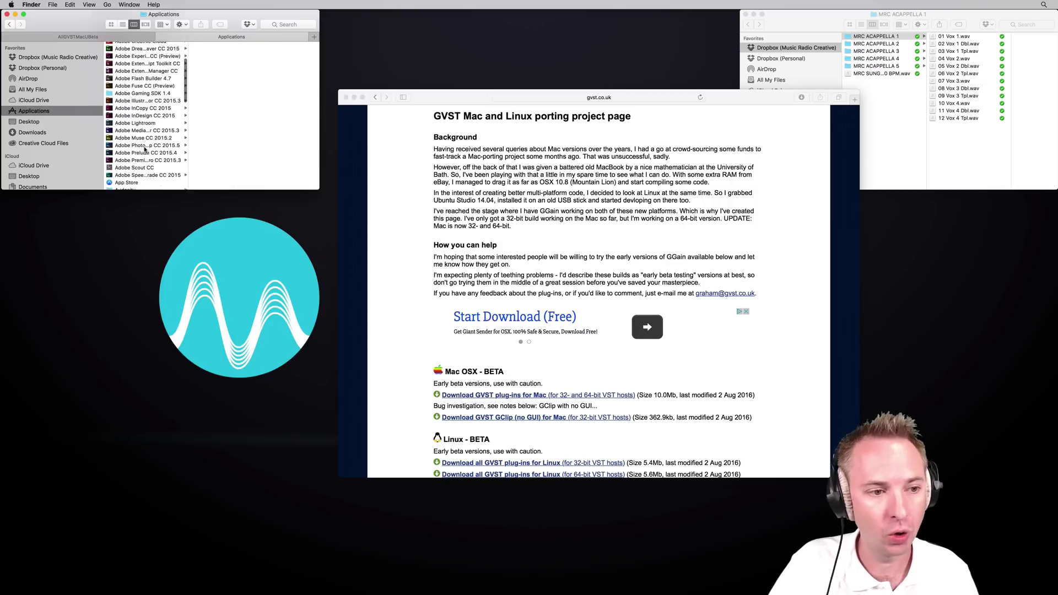
left_click(127, 180)
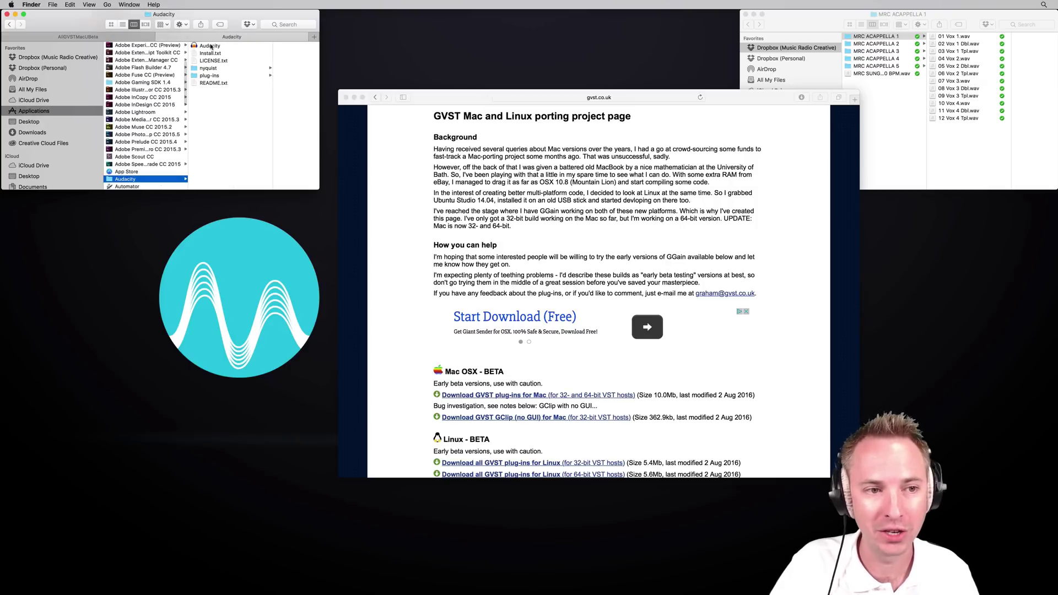
left_click(211, 47)
double_click(211, 46)
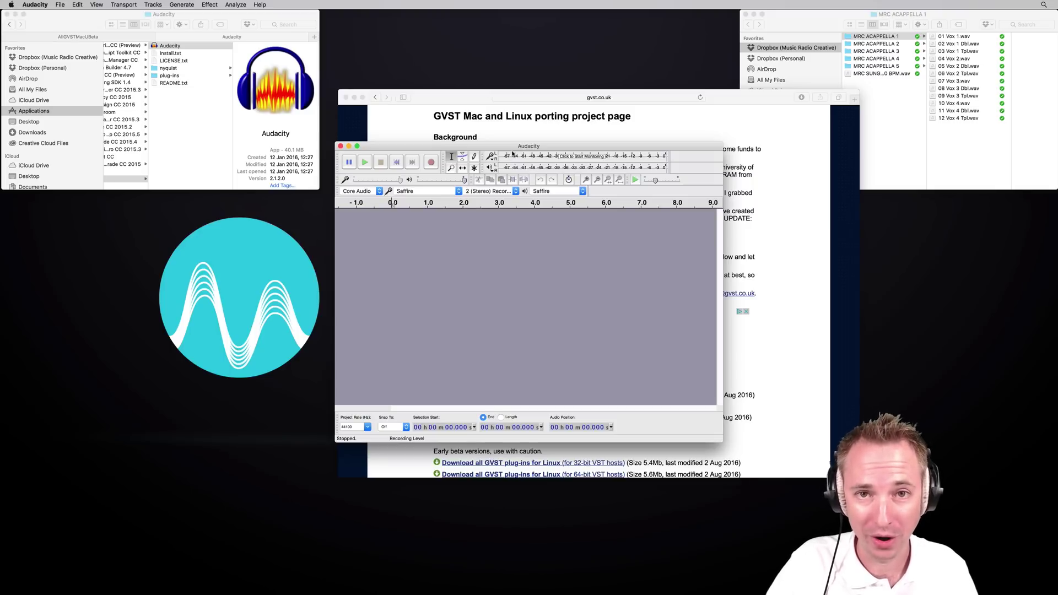
Enable GSnap in Audacity's Plug-in Manager and confirm the change.
left_click(212, 5)
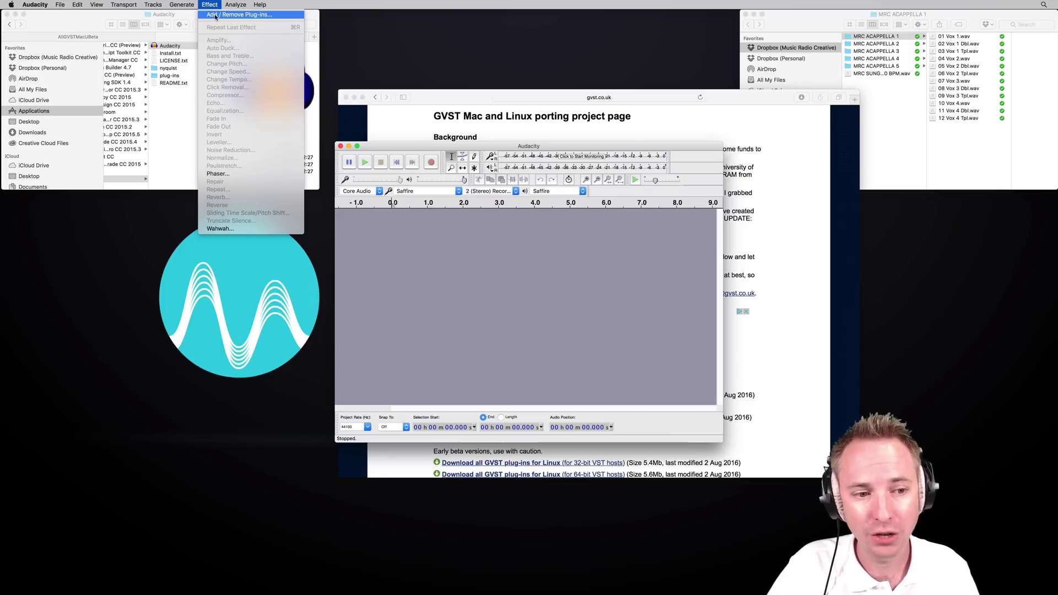
left_click(215, 15)
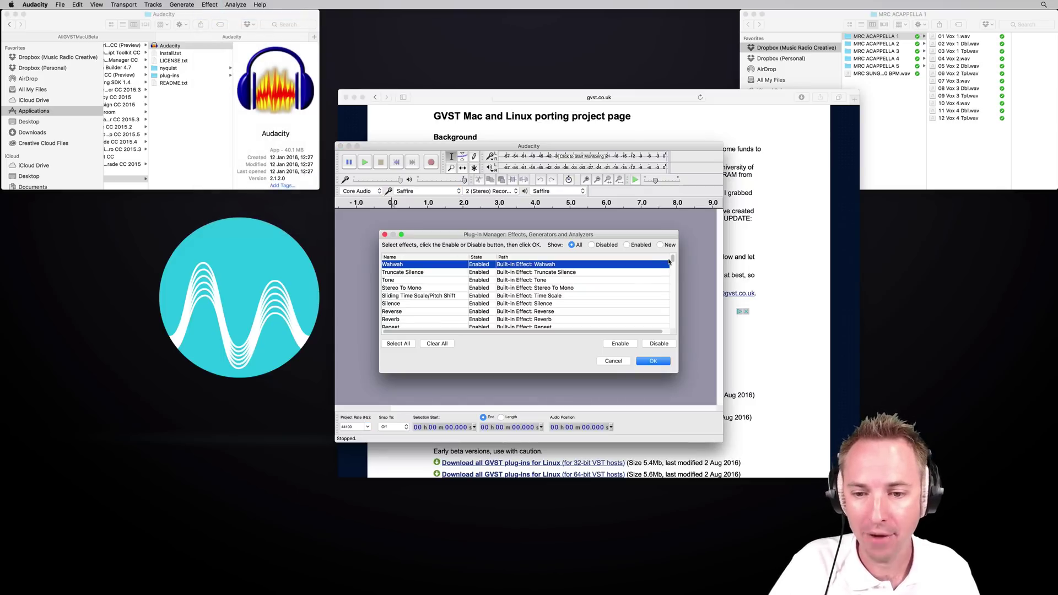
left_click_drag(670, 260, 672, 271)
left_click(418, 313)
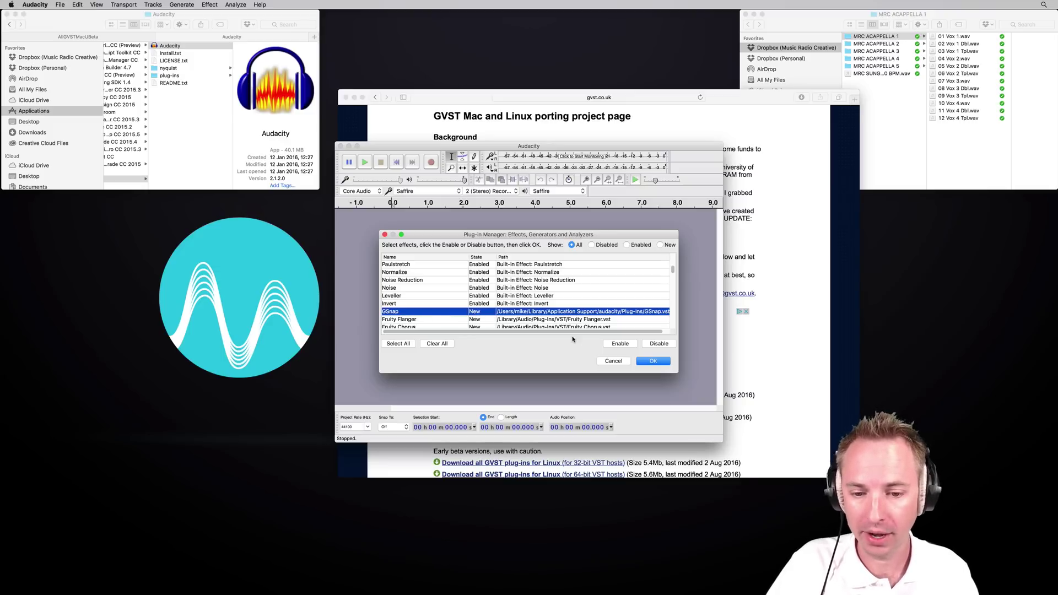
left_click(619, 343)
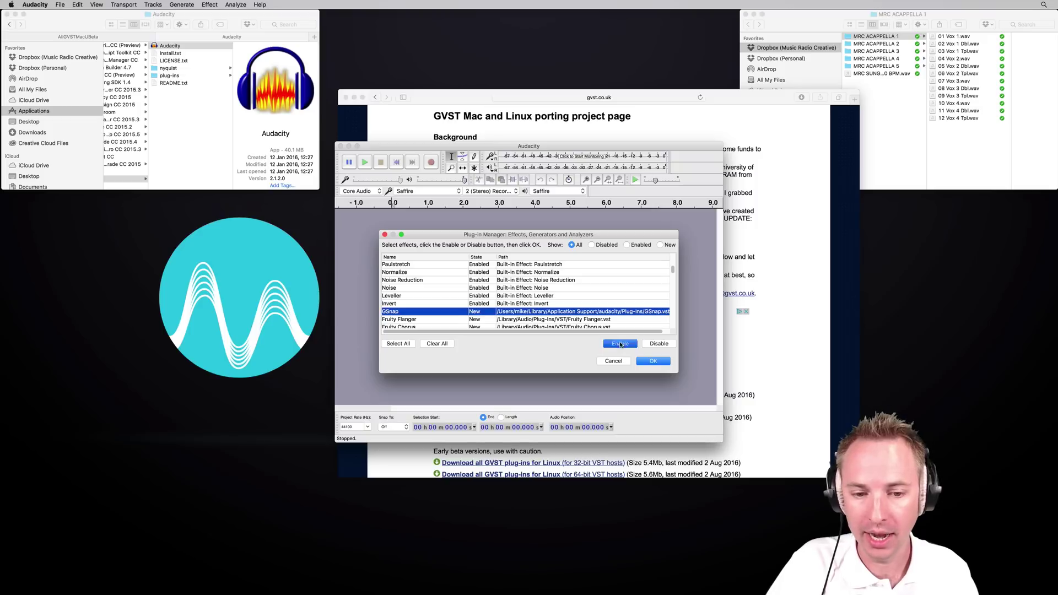
left_click(653, 361)
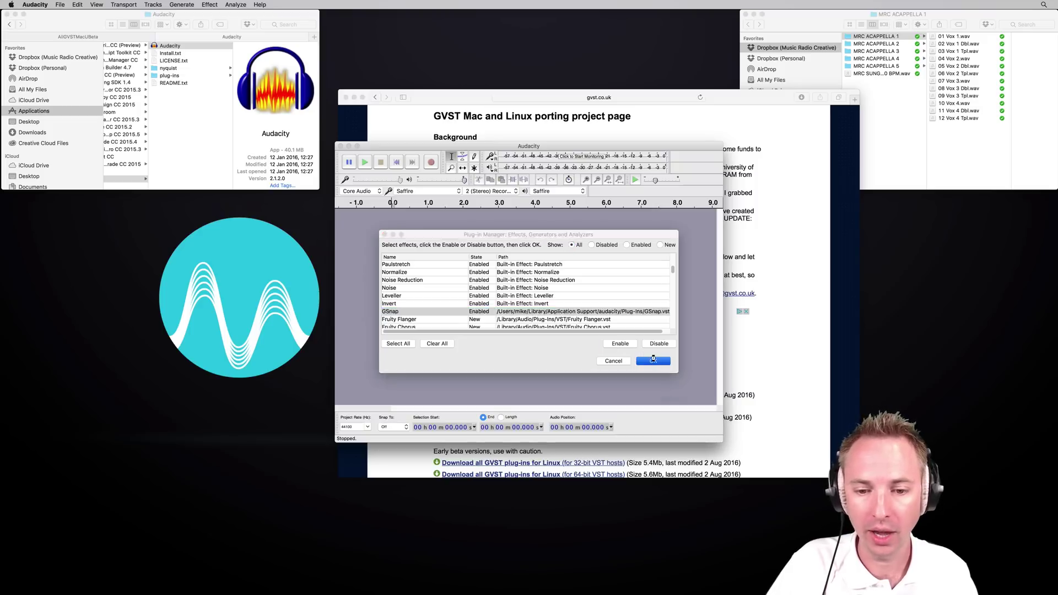
Make Audacity full screen and confirm GSnap is listed among the effects.
left_click(357, 146)
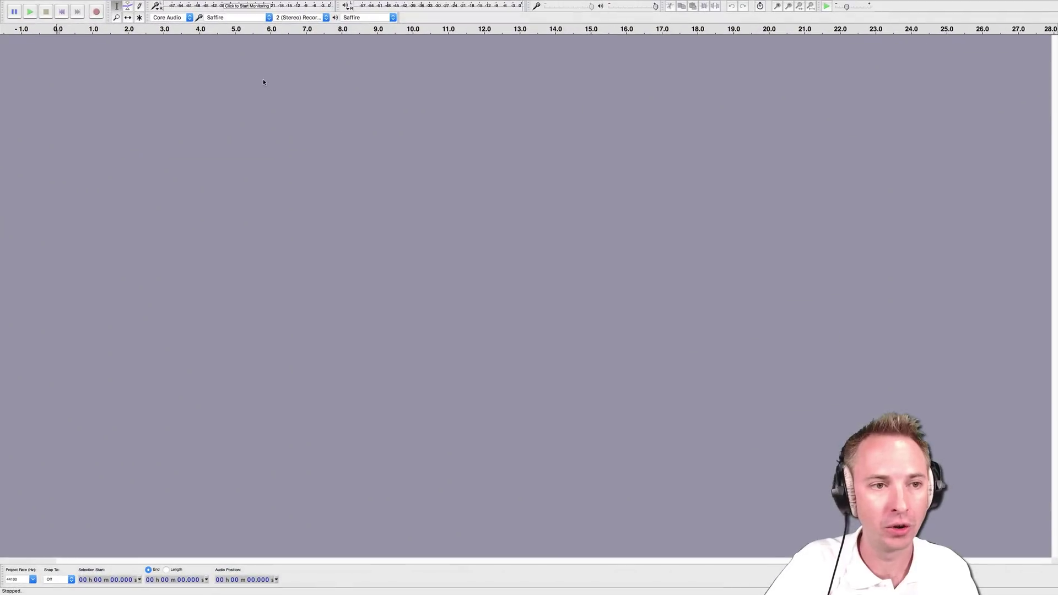
left_click(204, 4)
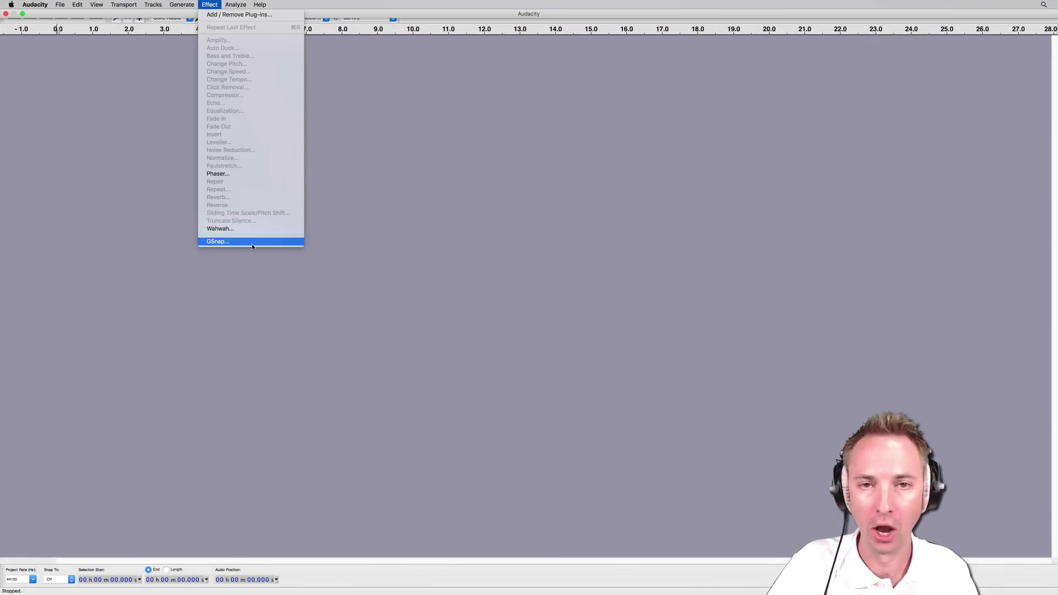
left_click(374, 205)
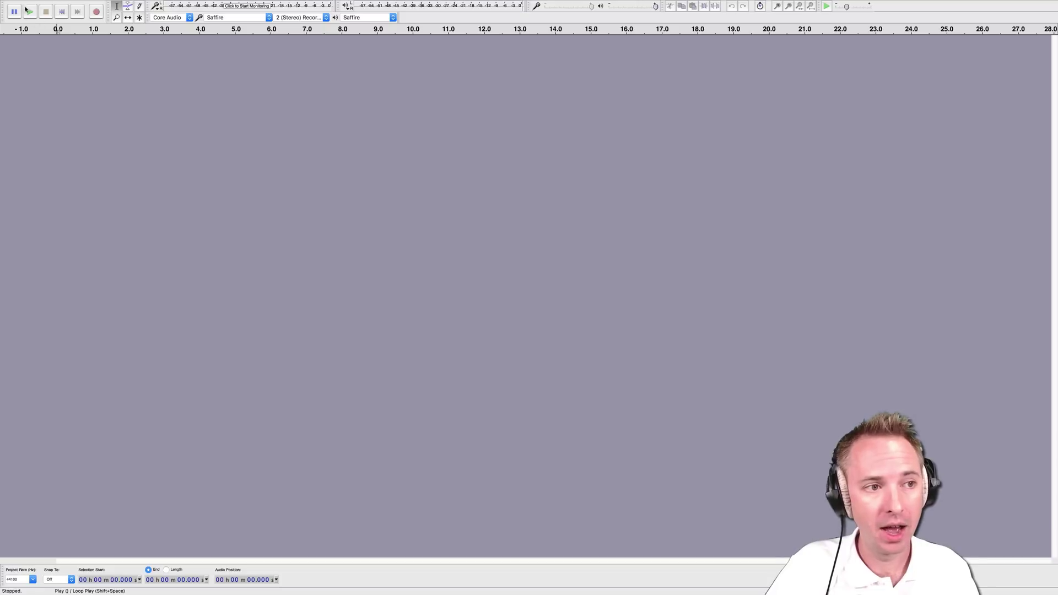
Import 01 Vox 1.wav as a new track, keeping 'Make a copy of the files'.
mouse_move(28, 3)
left_click(62, 5)
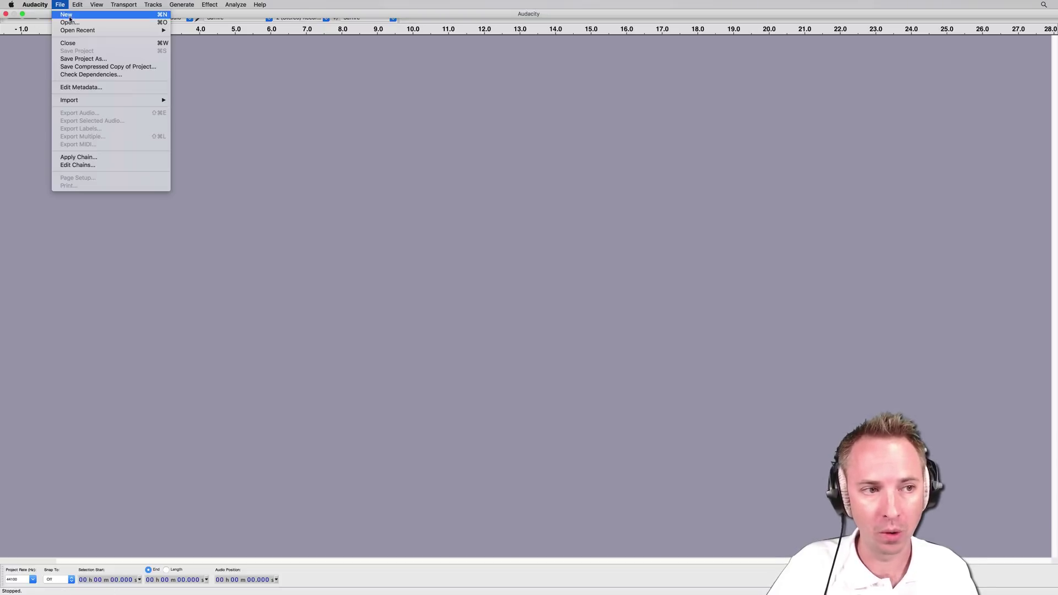
left_click(364, 68)
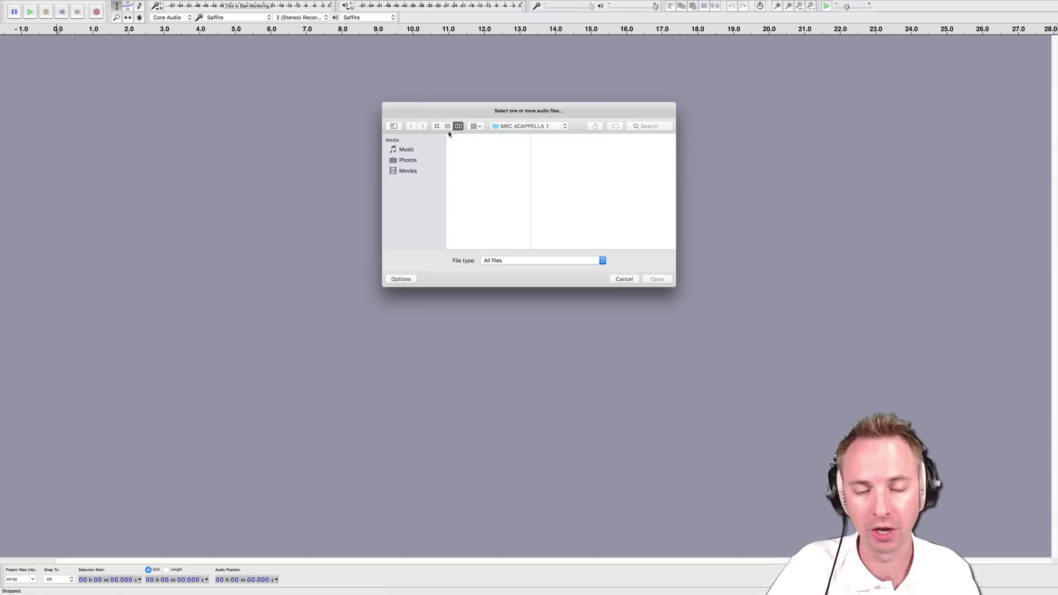
left_click(488, 139)
double_click(487, 138)
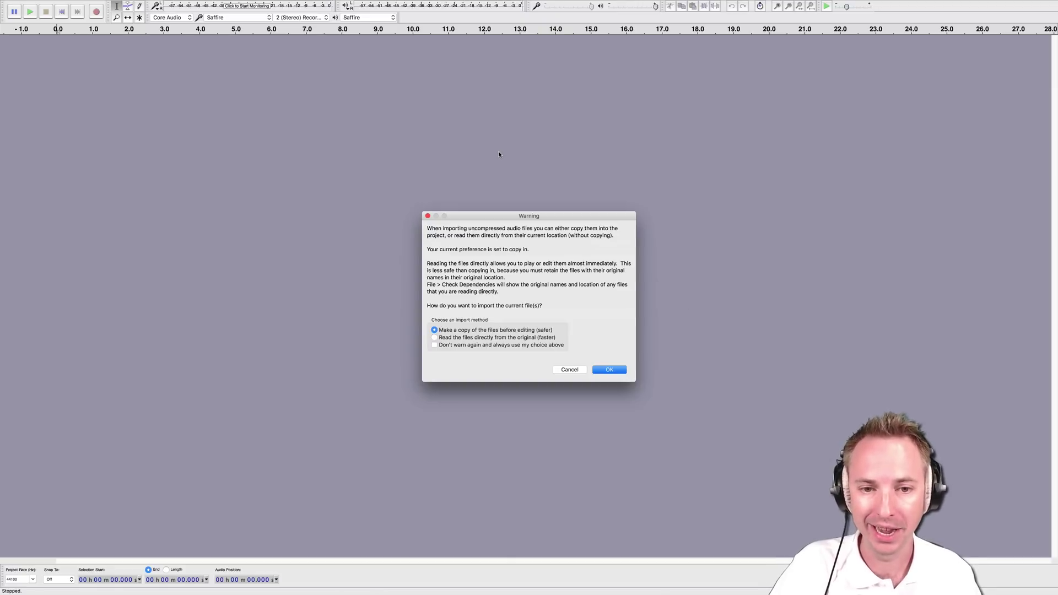
left_click(596, 369)
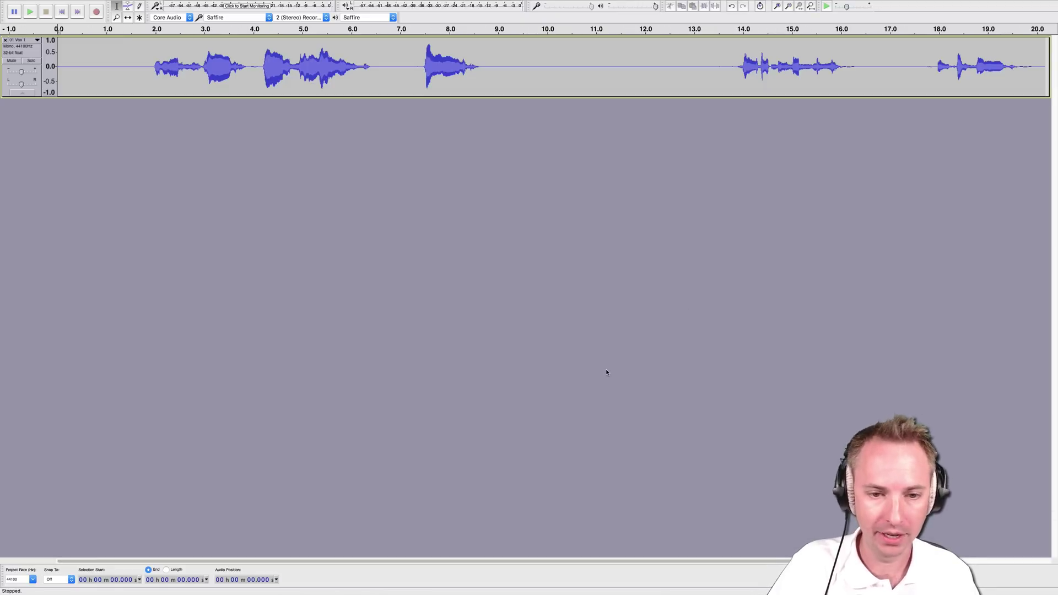
left_click(152, 31)
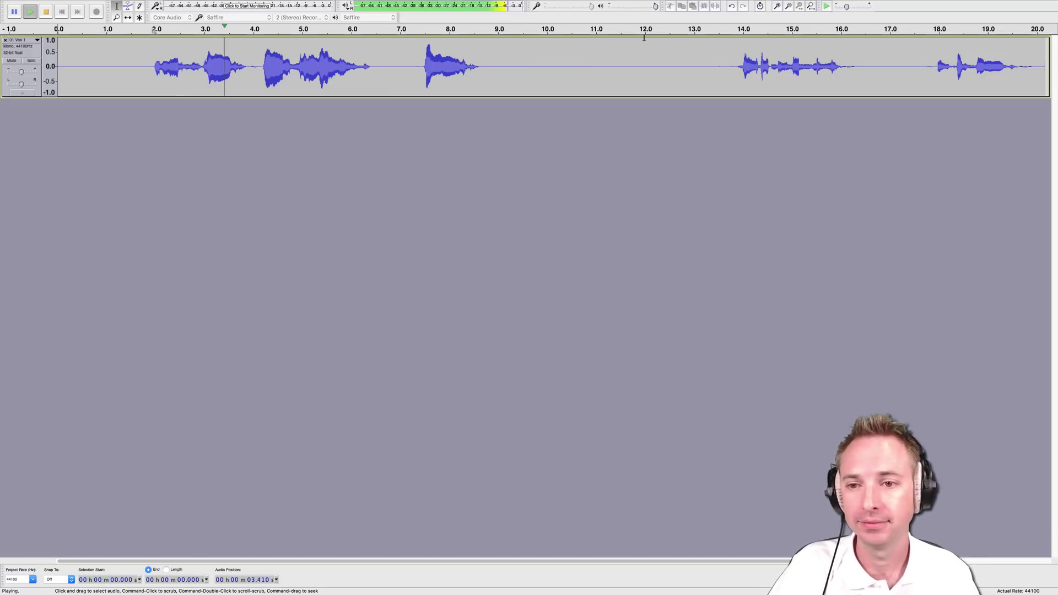
left_click(733, 28)
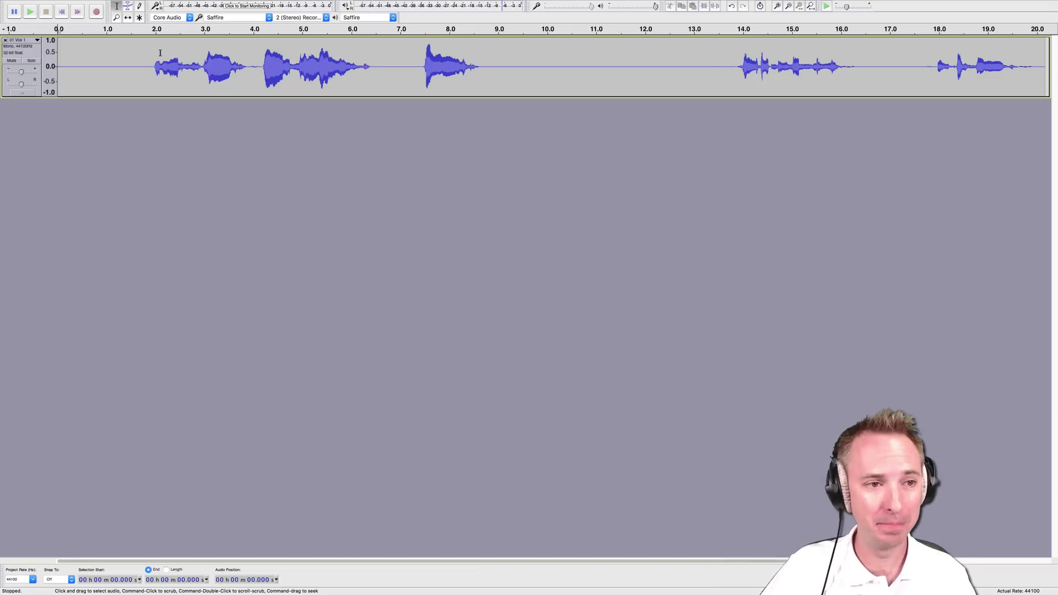
Apply the GSnap… effect from the Effect menu to the vocal track.
left_click(210, 4)
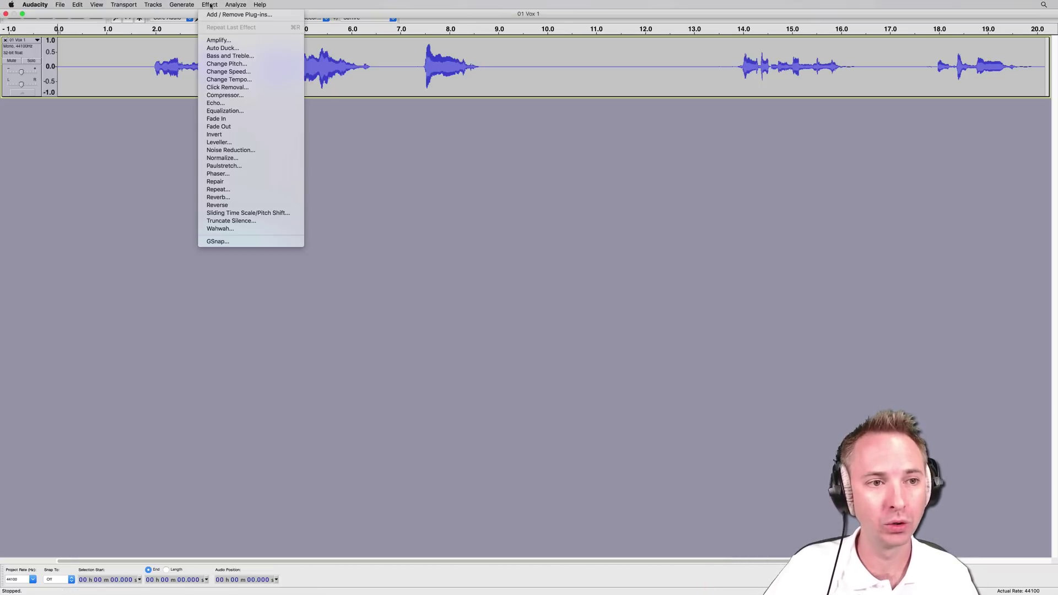
left_click(216, 243)
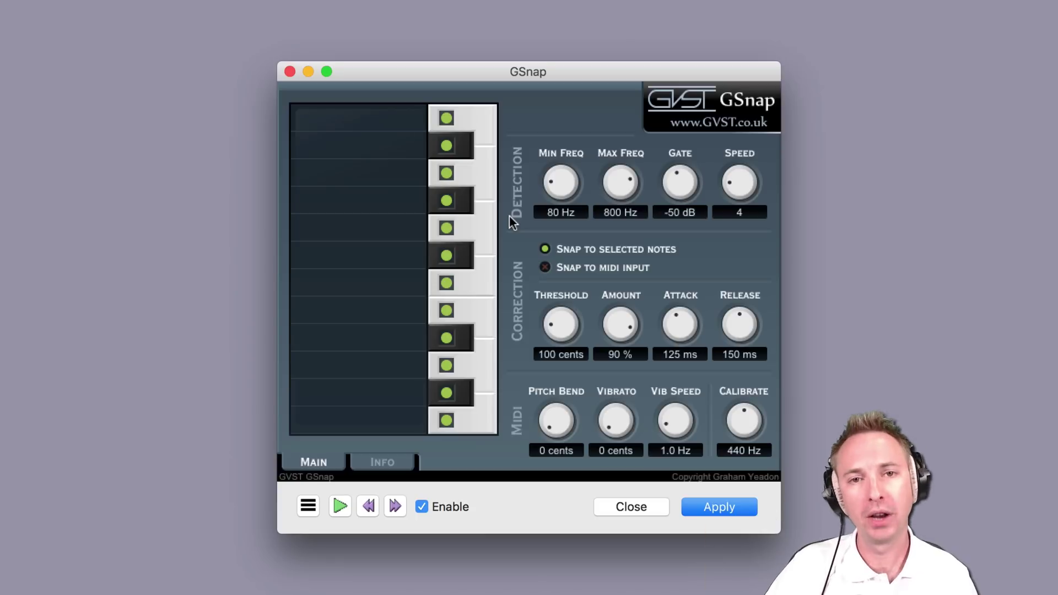
Set GSnap's Max Freq to 2000 Hz and Gate to -40 dB, leaving Speed at 4.
left_click_drag(630, 182, 629, 161)
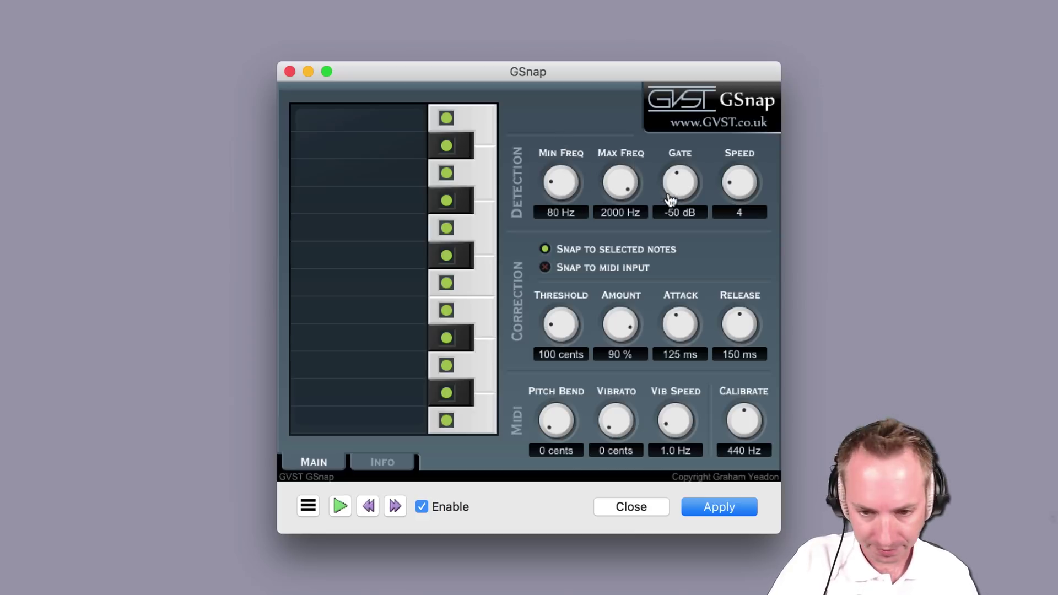
left_click_drag(687, 198, 689, 178)
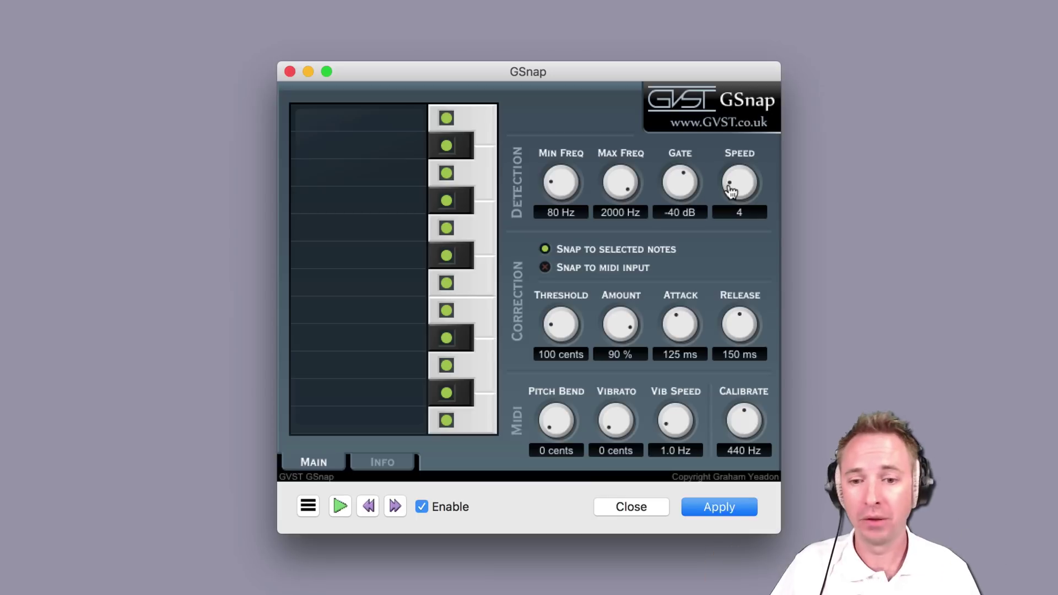
left_click_drag(731, 191, 738, 242)
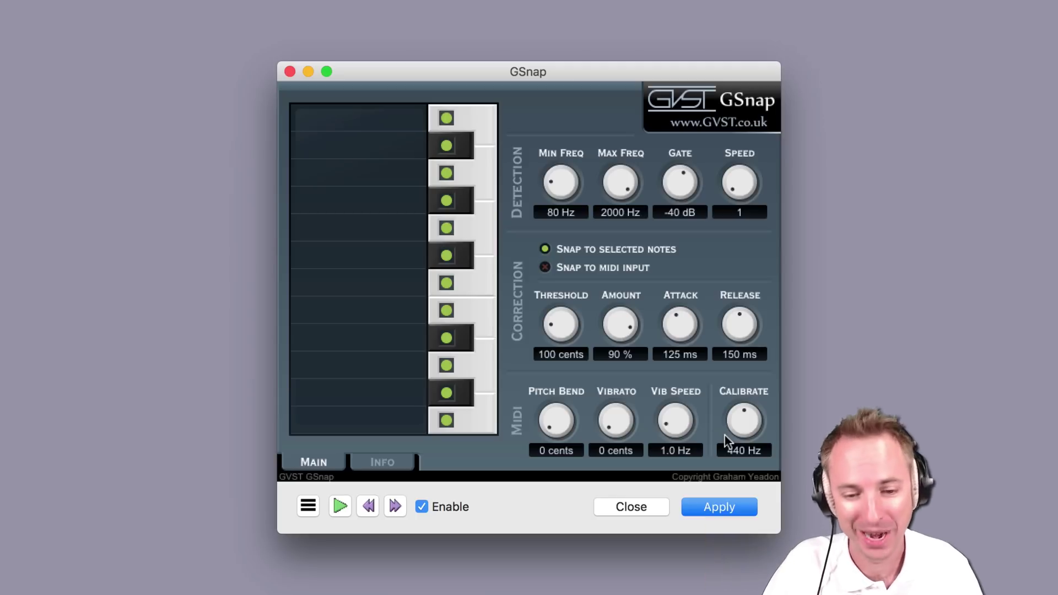
mouse_move(723, 184)
left_mouse_down()
mouse_move(745, 144)
mouse_move(737, 200)
left_mouse_up()
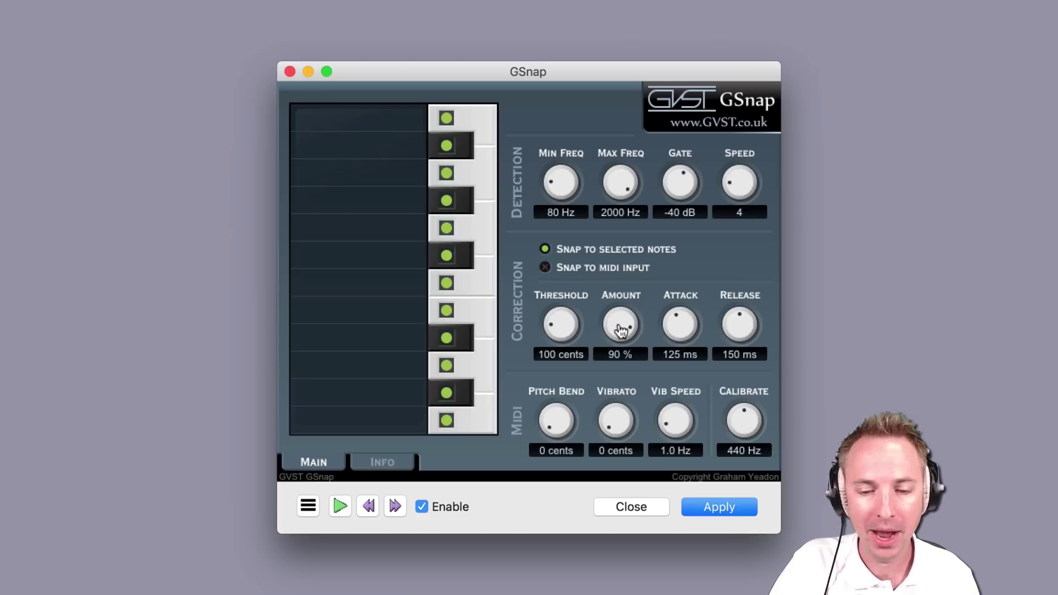
Set GSnap's Amount to 100 %, Attack to 1 ms, Release to 61 ms, and play the vocal preview.
left_click_drag(622, 329, 611, 299)
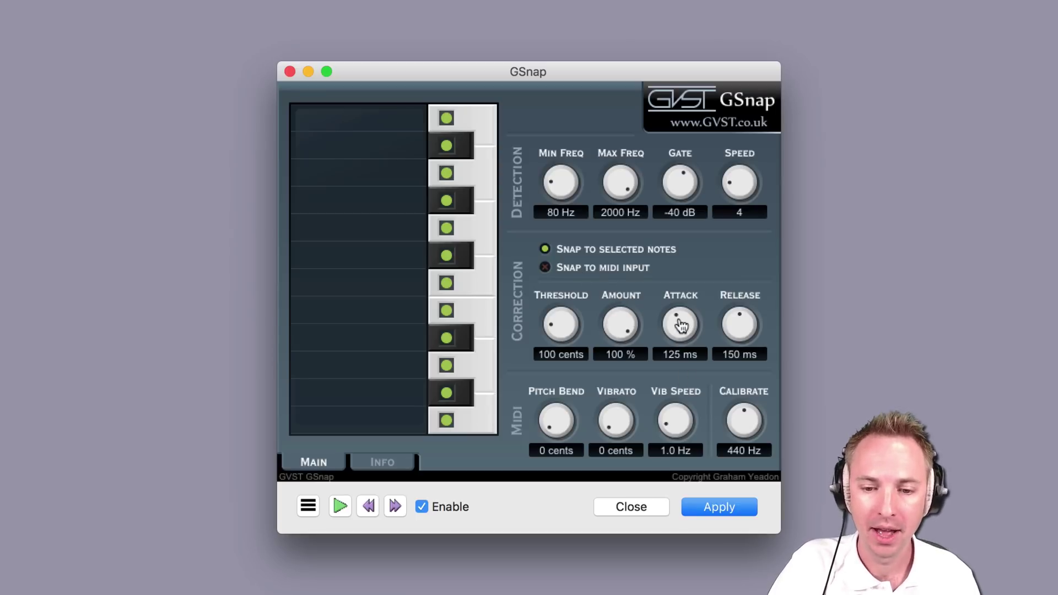
left_click_drag(681, 325, 681, 468)
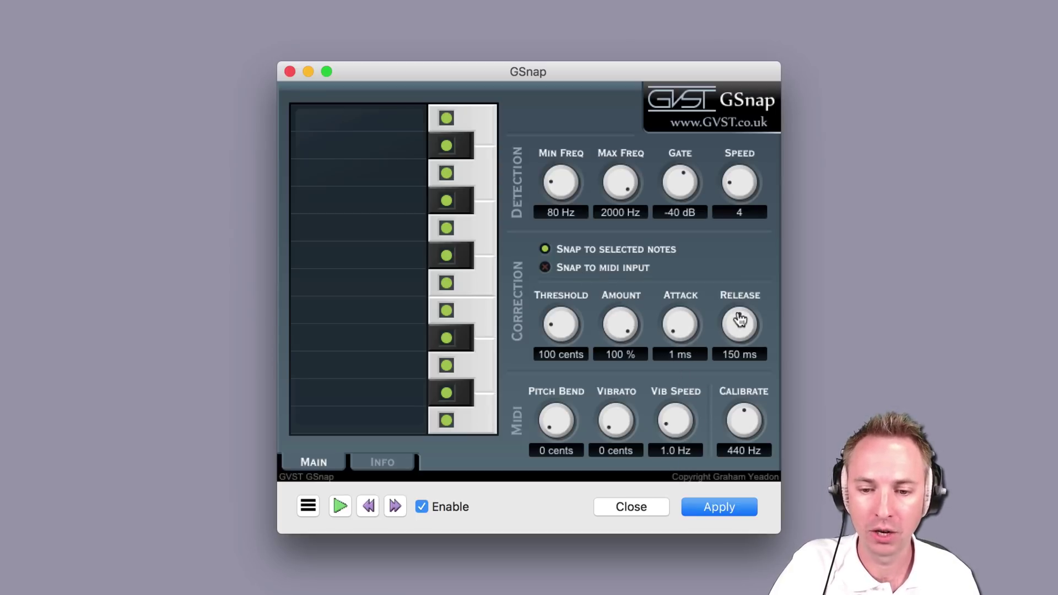
left_click_drag(739, 320, 741, 345)
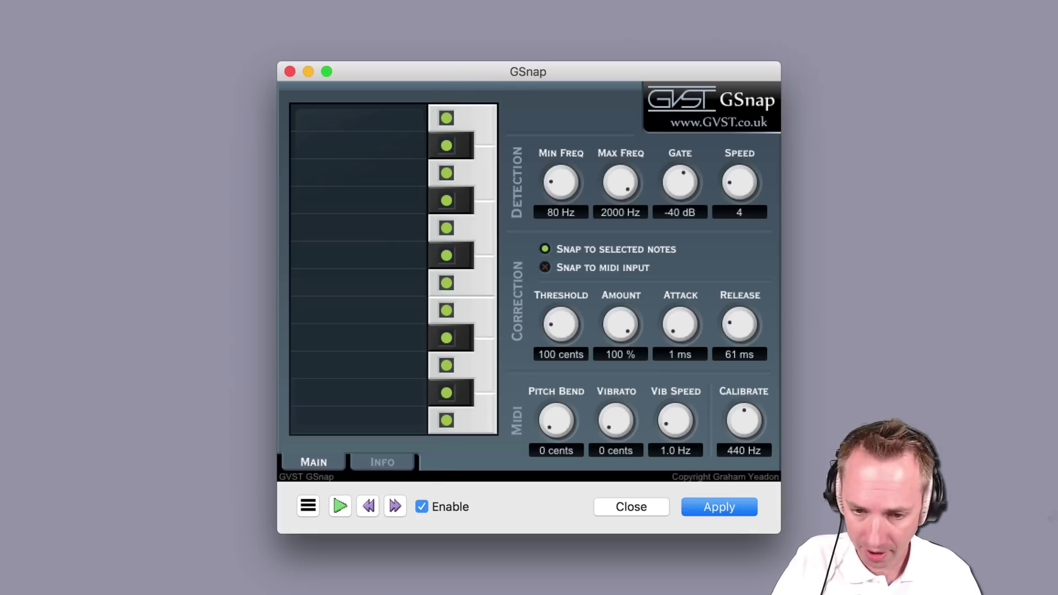
key("space")
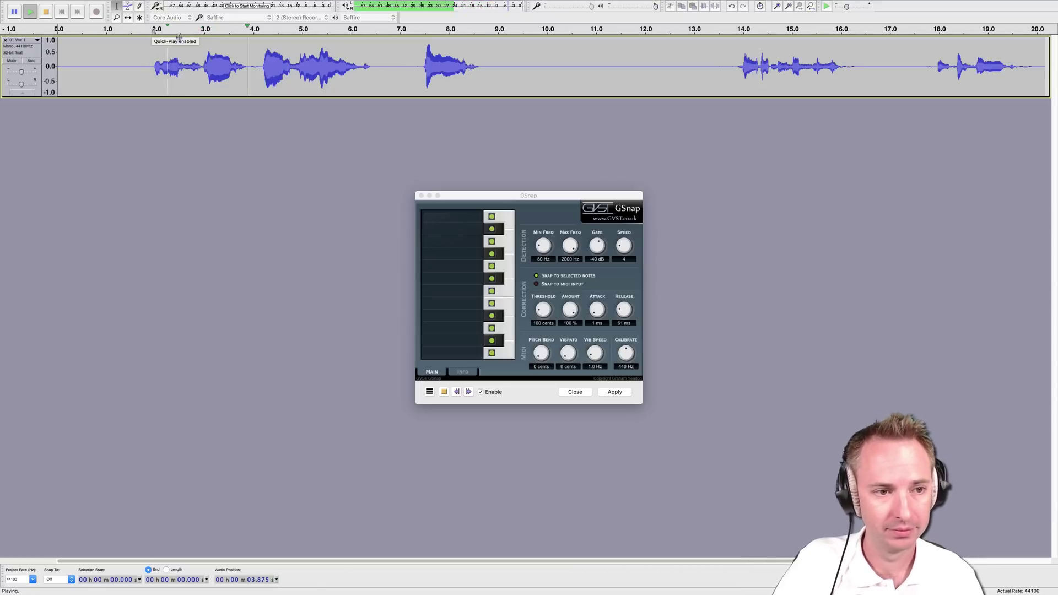
left_click(46, 12)
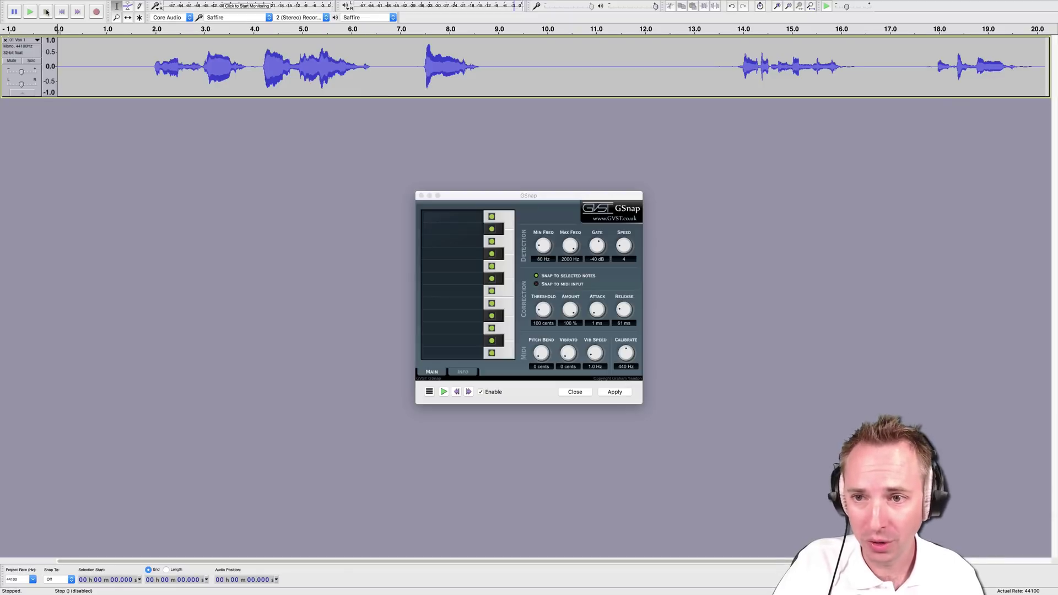
left_click(734, 30)
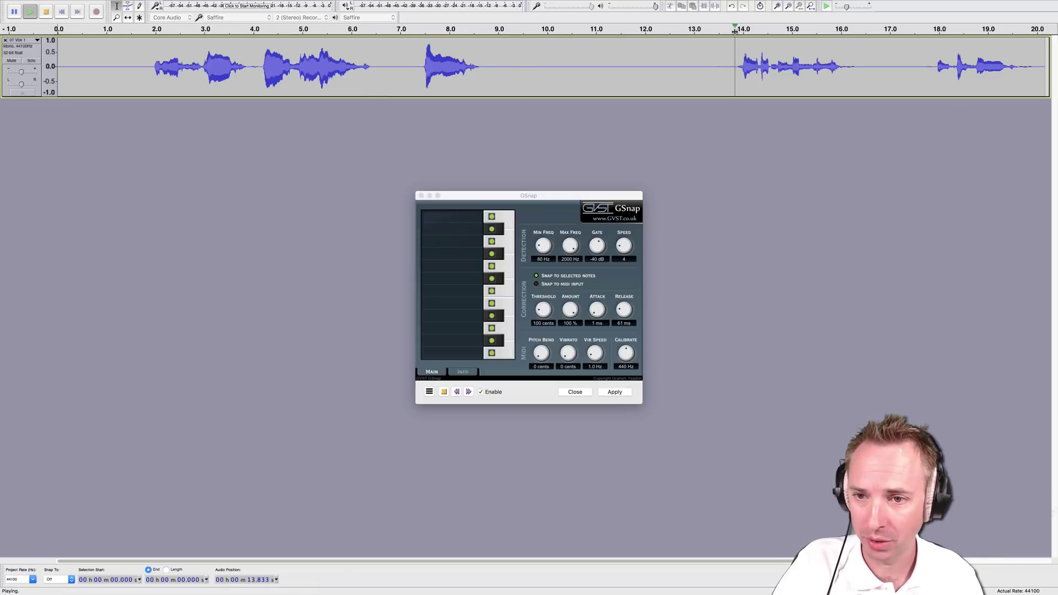
left_click(47, 12)
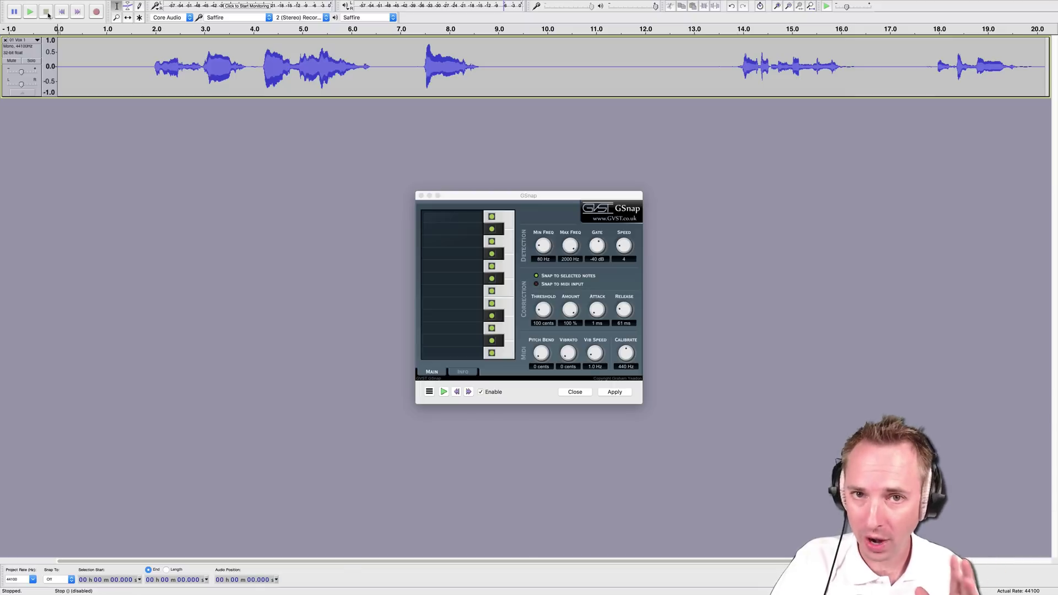
Switch off the green indicators of three out-of-scale notes on GSnap's keyboard.
left_click(492, 317)
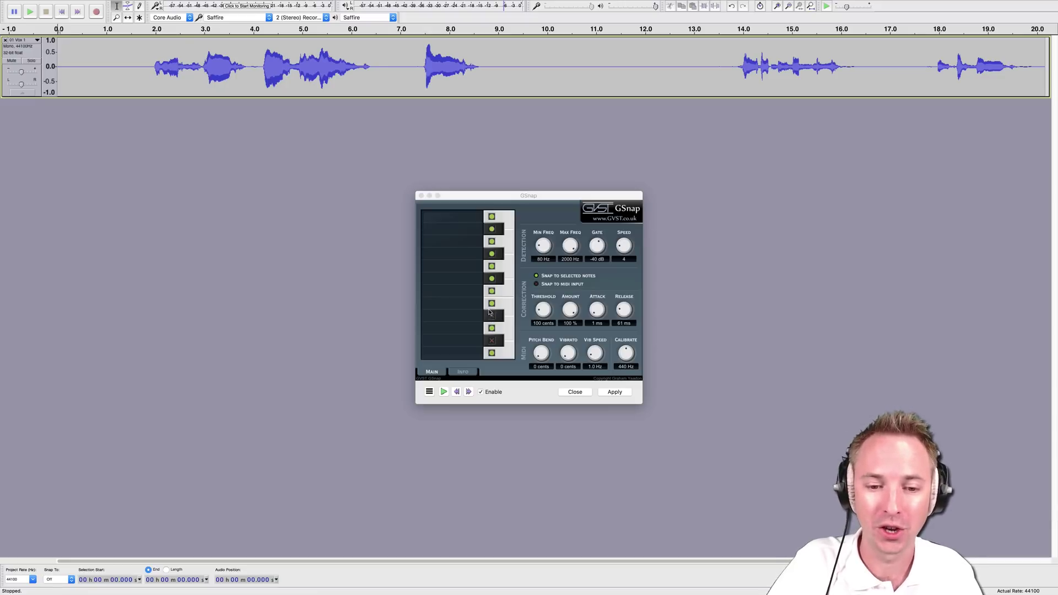
left_click(492, 254)
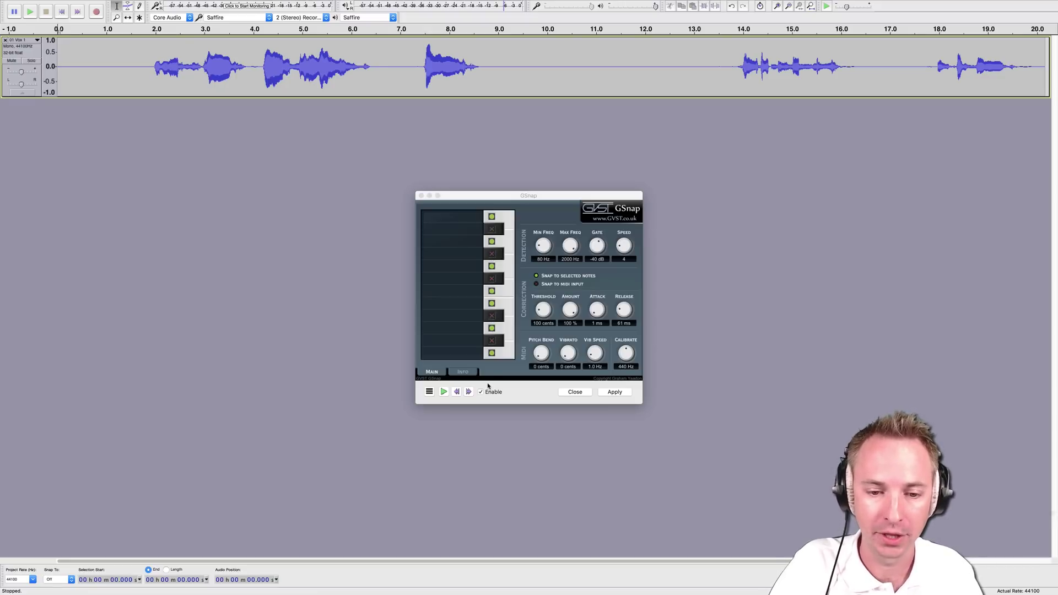
left_click(492, 340)
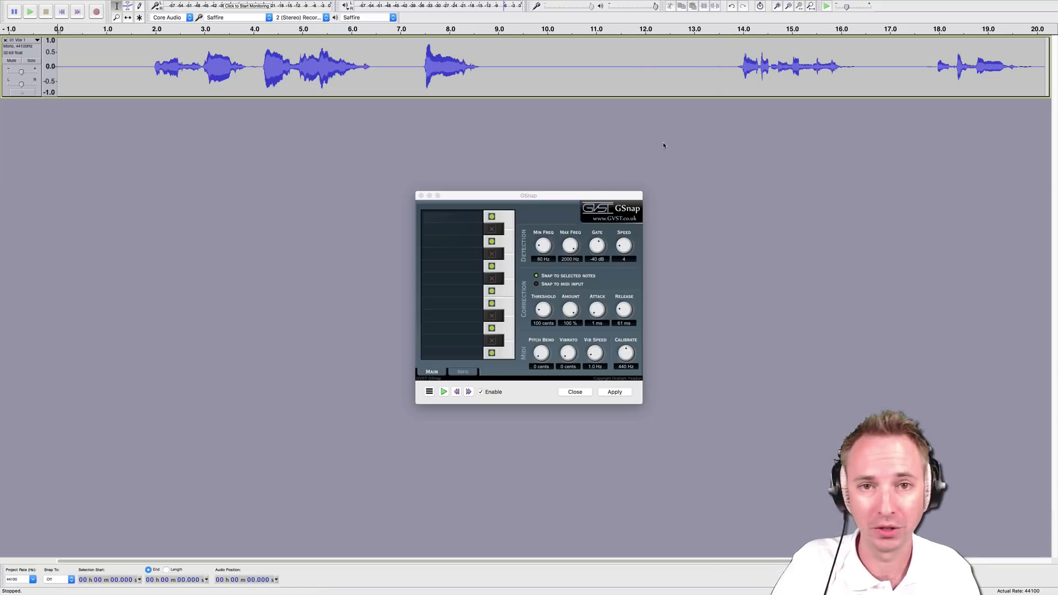
left_click(727, 29)
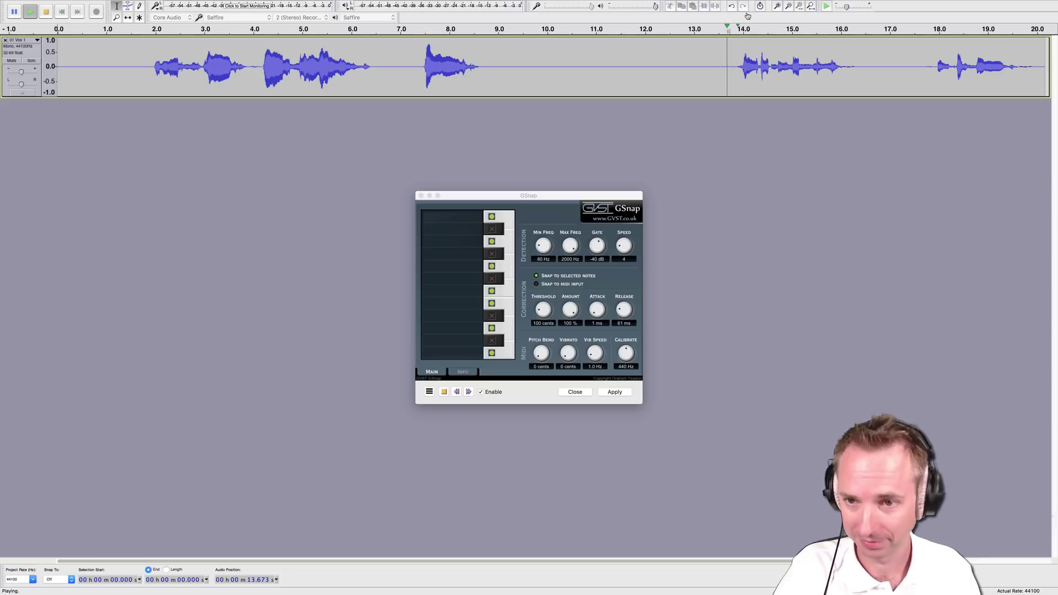
left_click(906, 28)
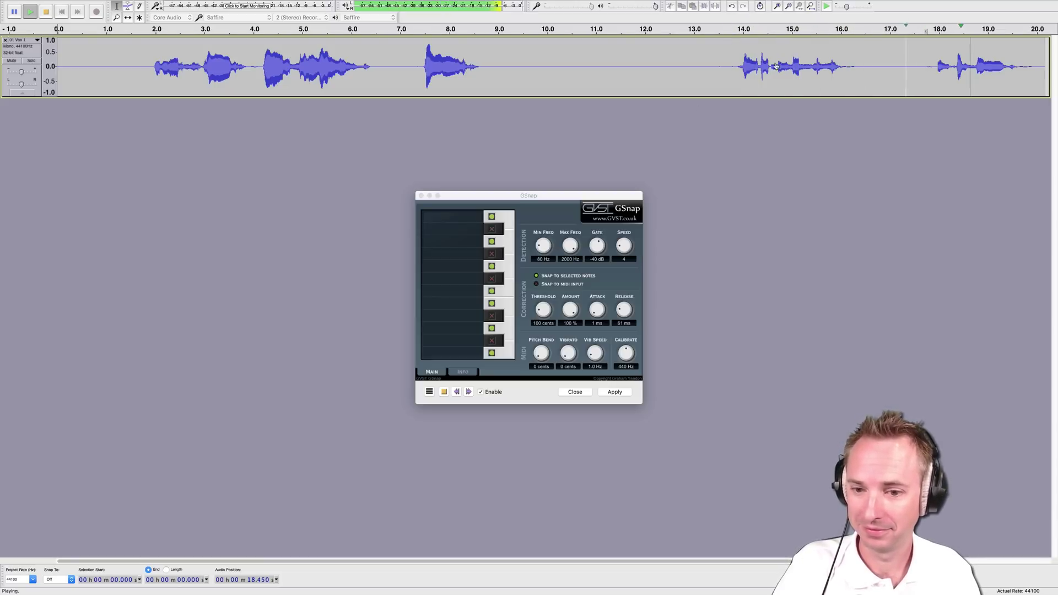
left_click(443, 391)
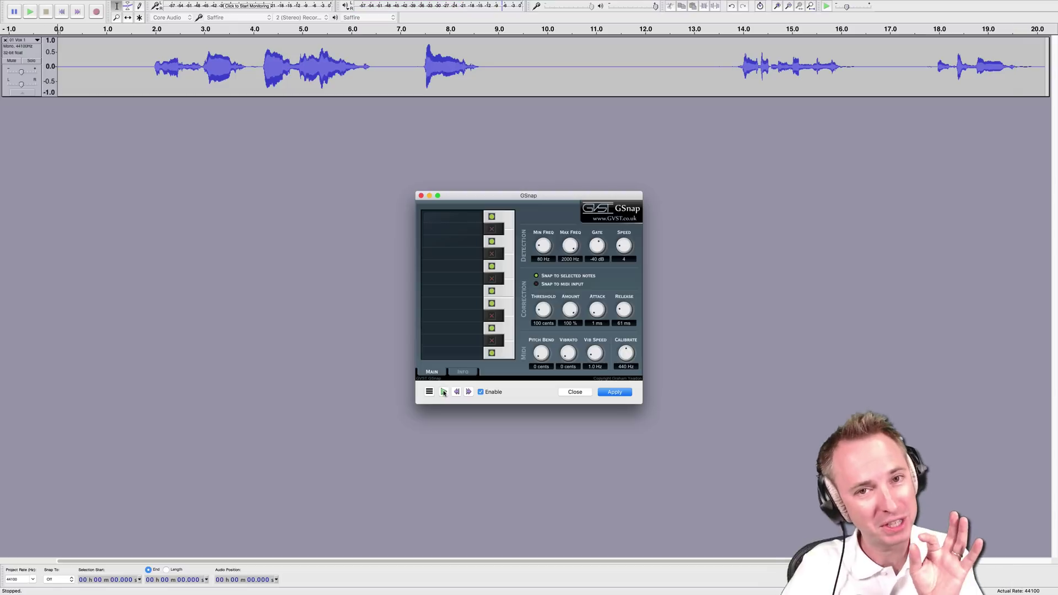